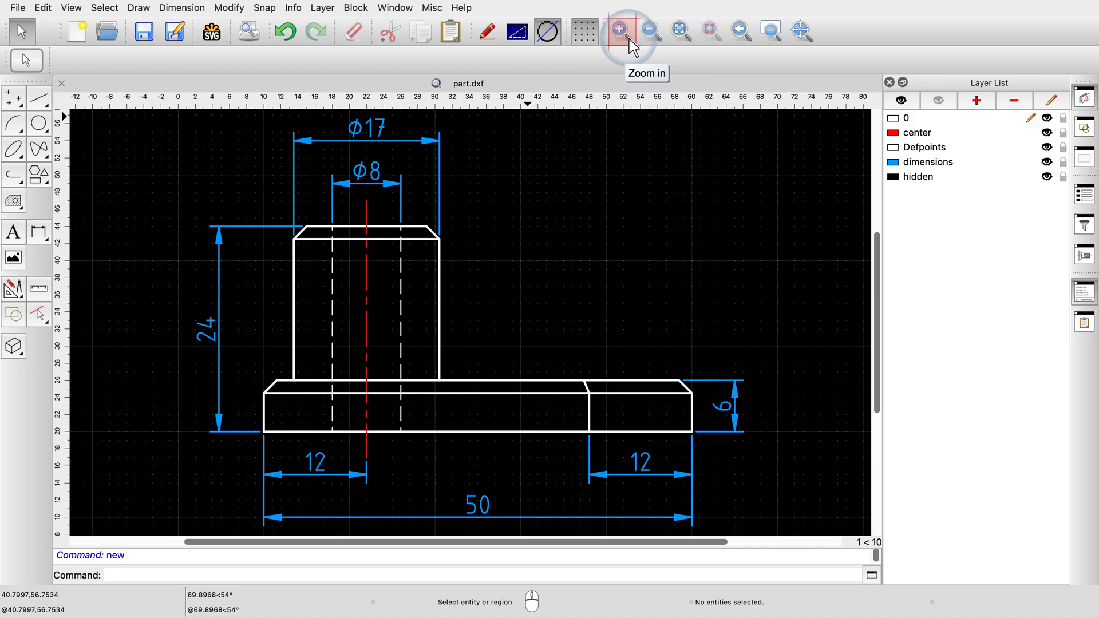
- Zoom in closer on the part with the toolbar zoom buttons, then back out until all dimensions reappear
click(620, 30)
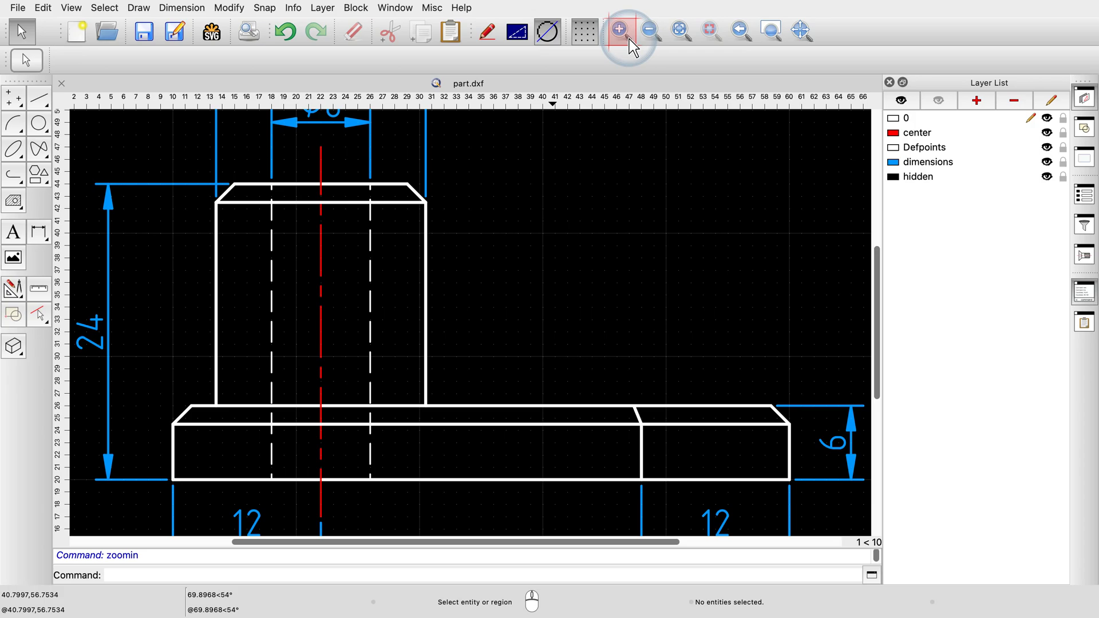
click(629, 39)
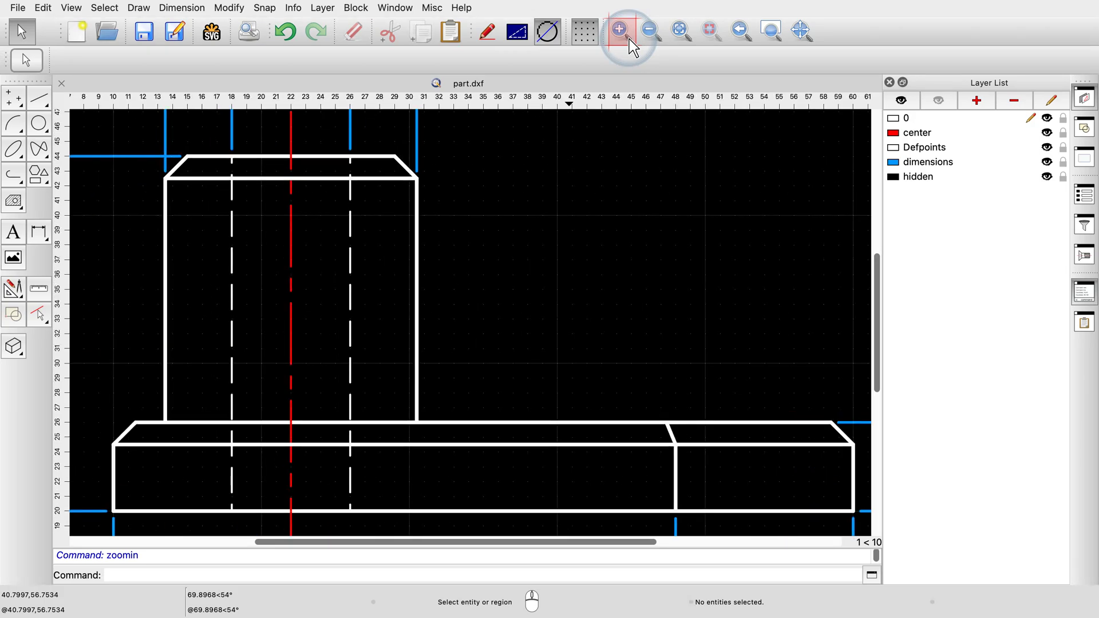
click(629, 39)
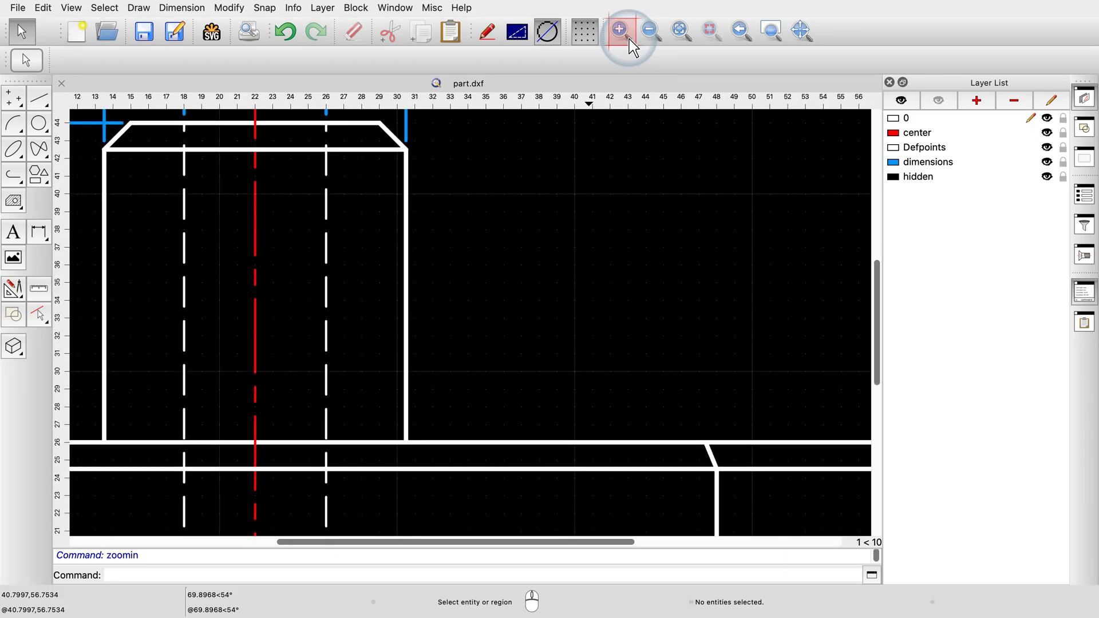
click(660, 39)
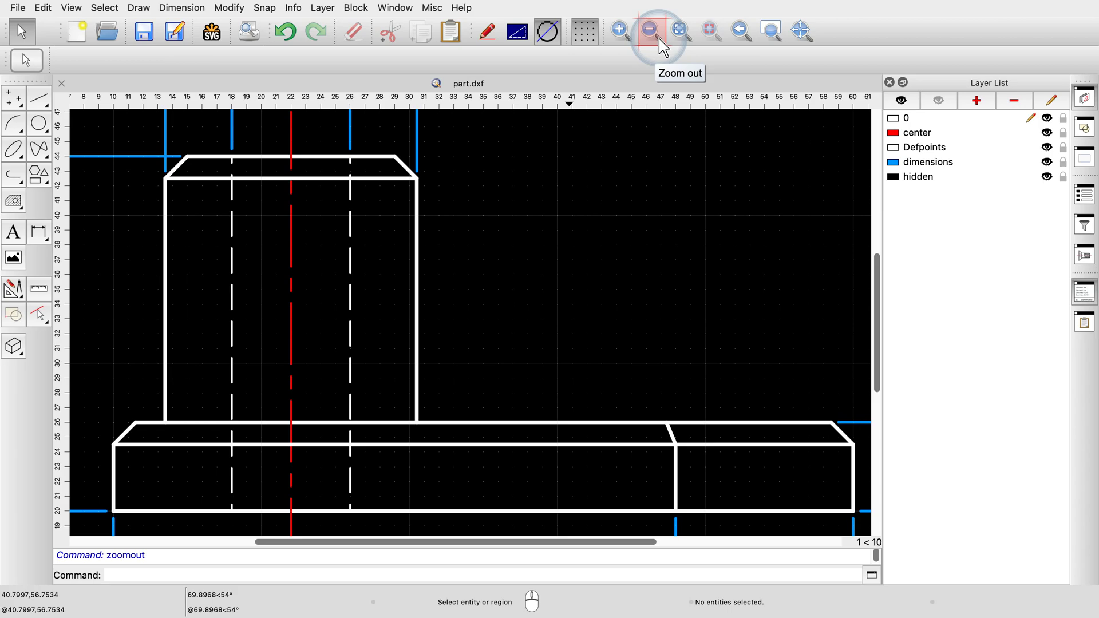
click(660, 40)
click(661, 40)
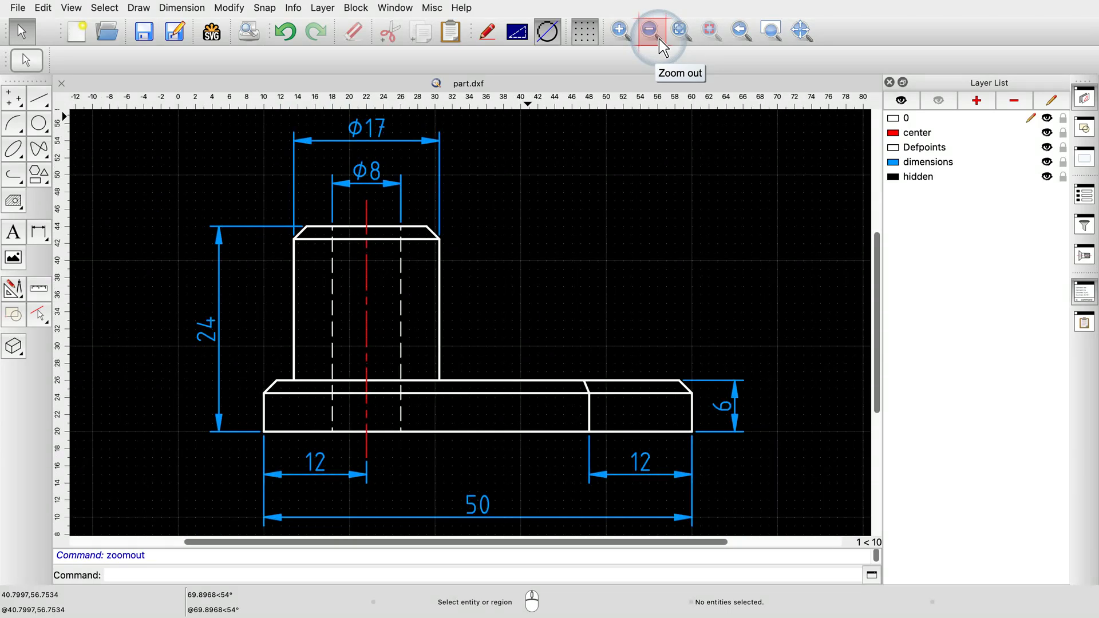
- Wheel-zoom in and out around the cursor, settling on the base's right flange with its 12 and 6 dimensions
click(369, 233)
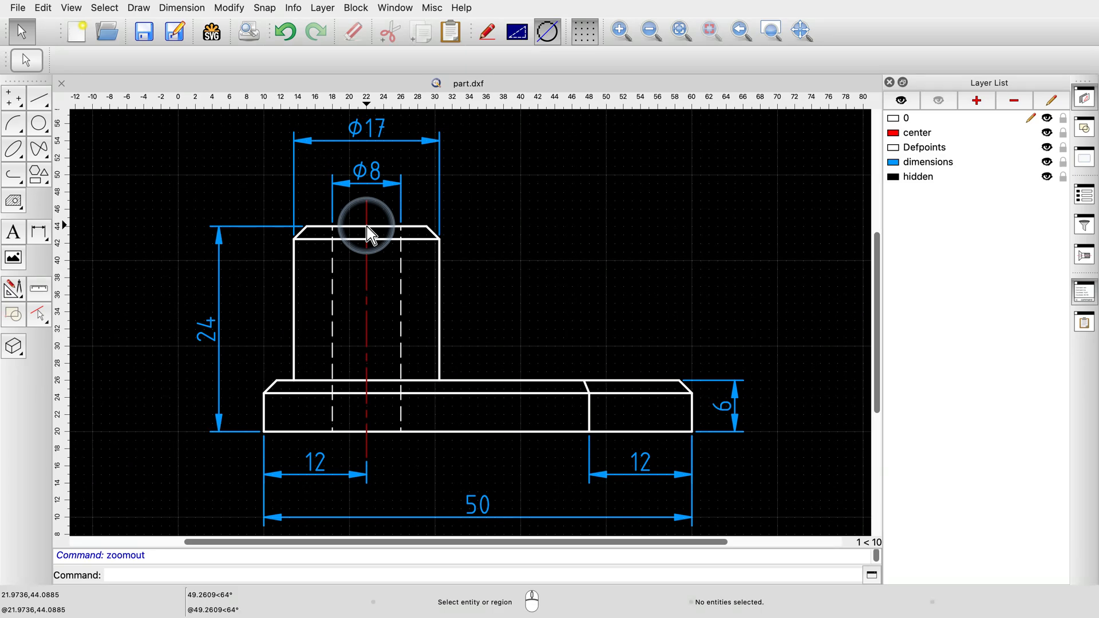
scroll(367, 234, up, 2)
scroll(367, 234, up, 1)
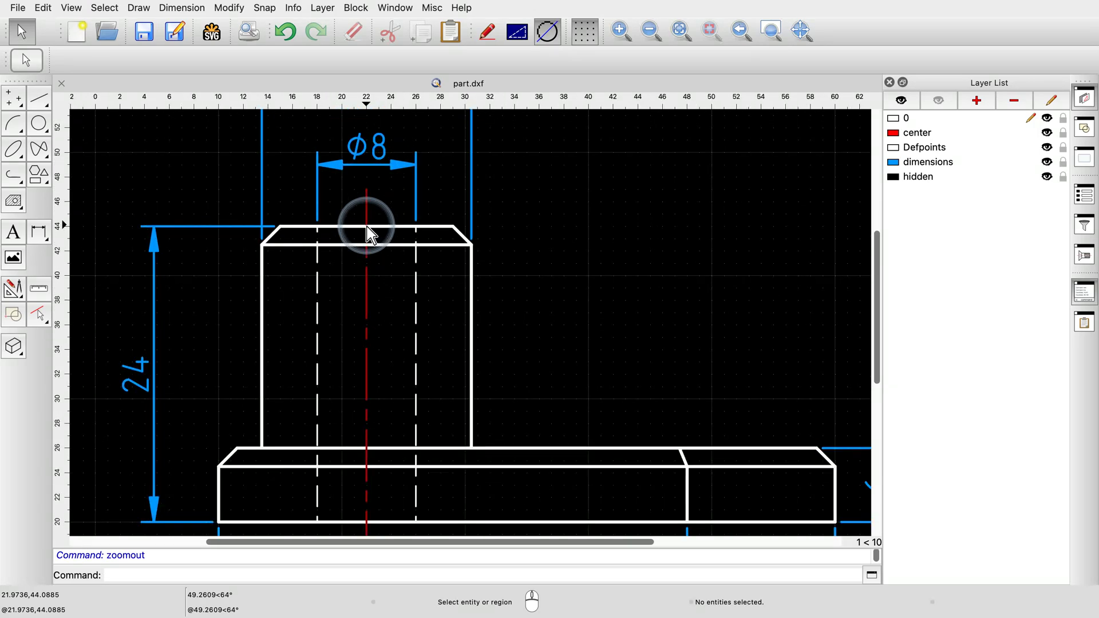
scroll(367, 235, up, 1)
scroll(367, 235, up, 2)
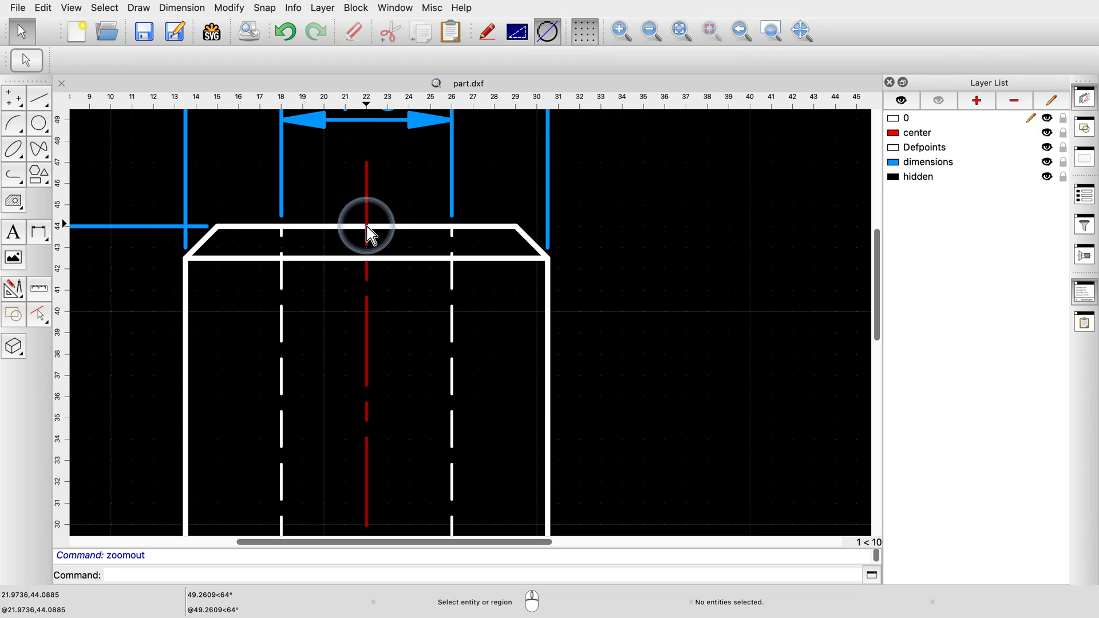
scroll(369, 231, down, 2)
scroll(369, 232, down, 1)
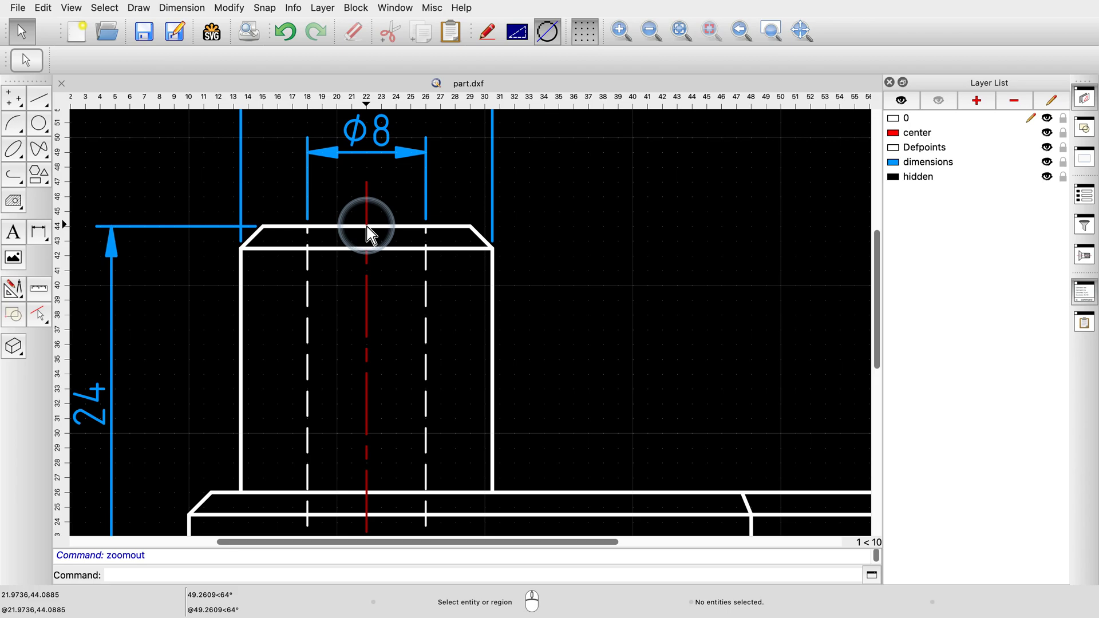
scroll(370, 232, down, 1)
scroll(369, 232, down, 1)
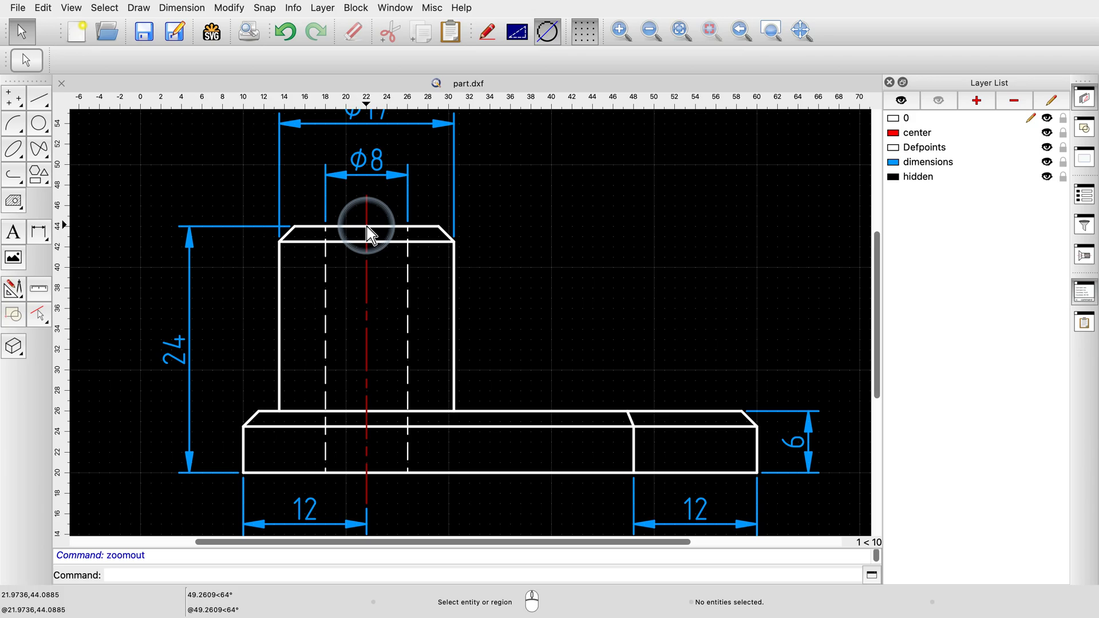
scroll(370, 232, down, 2)
scroll(369, 232, down, 1)
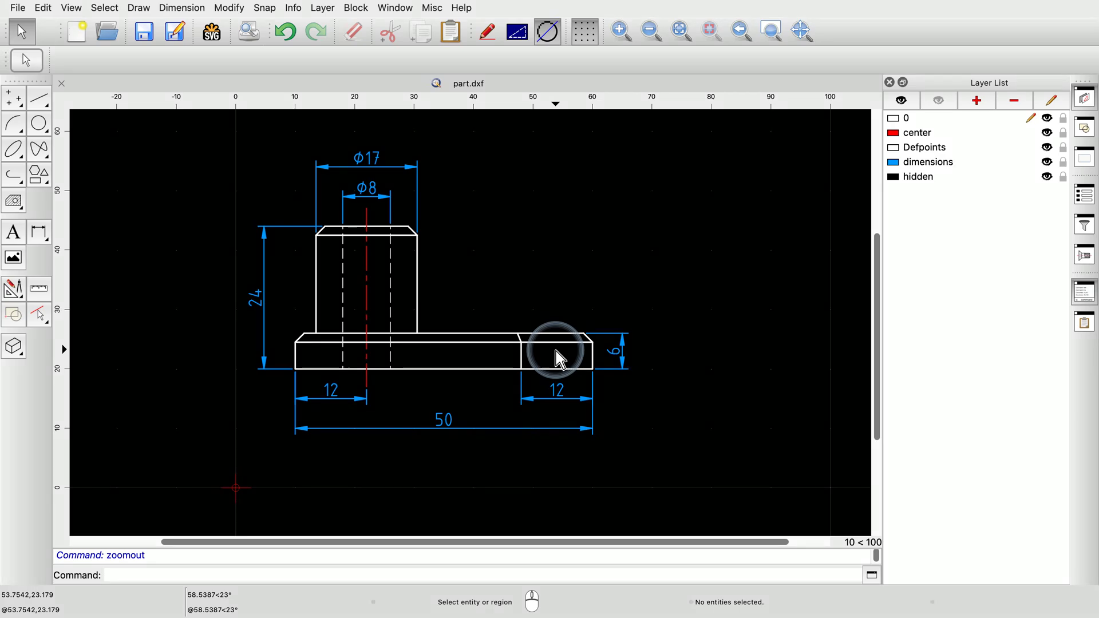
scroll(556, 352, up, 2)
scroll(556, 352, up, 2)
scroll(556, 352, up, 1)
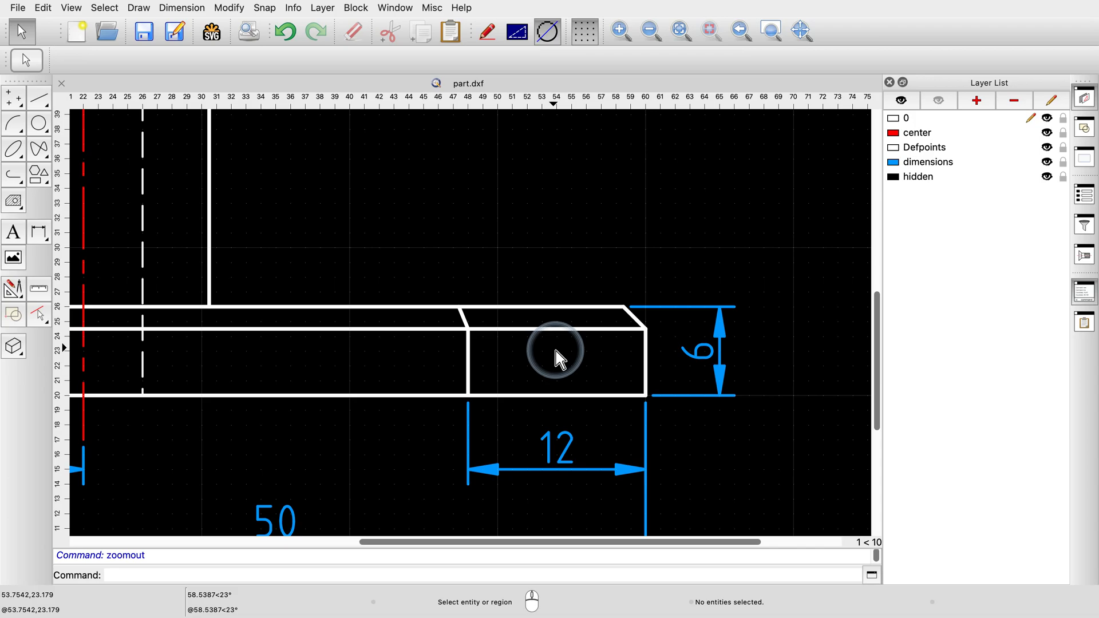
key(ctrl+comma)
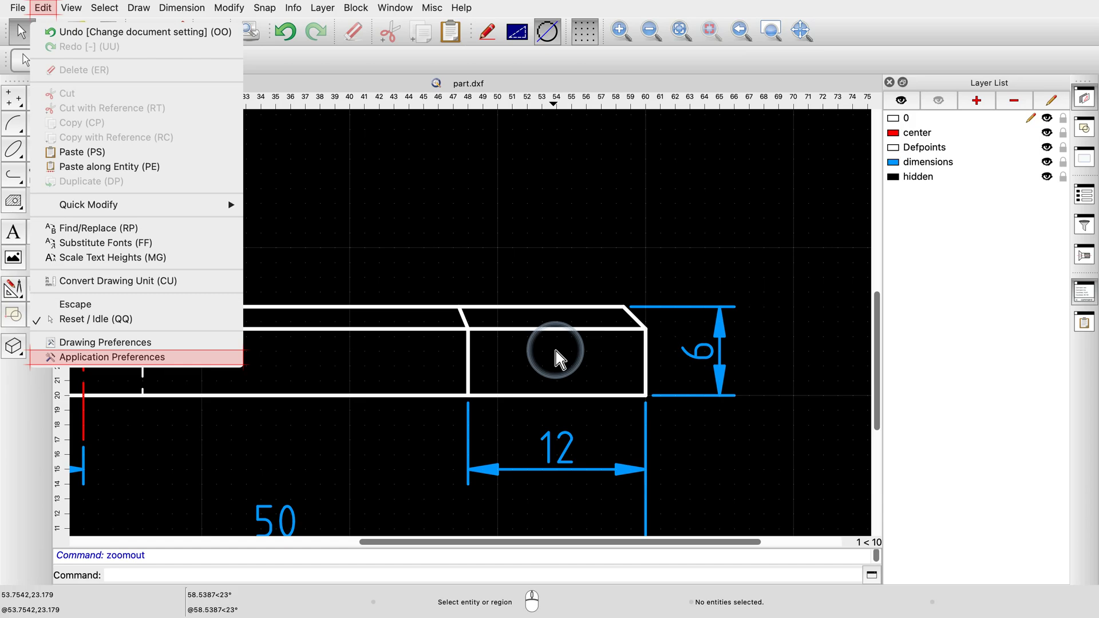
key(Return)
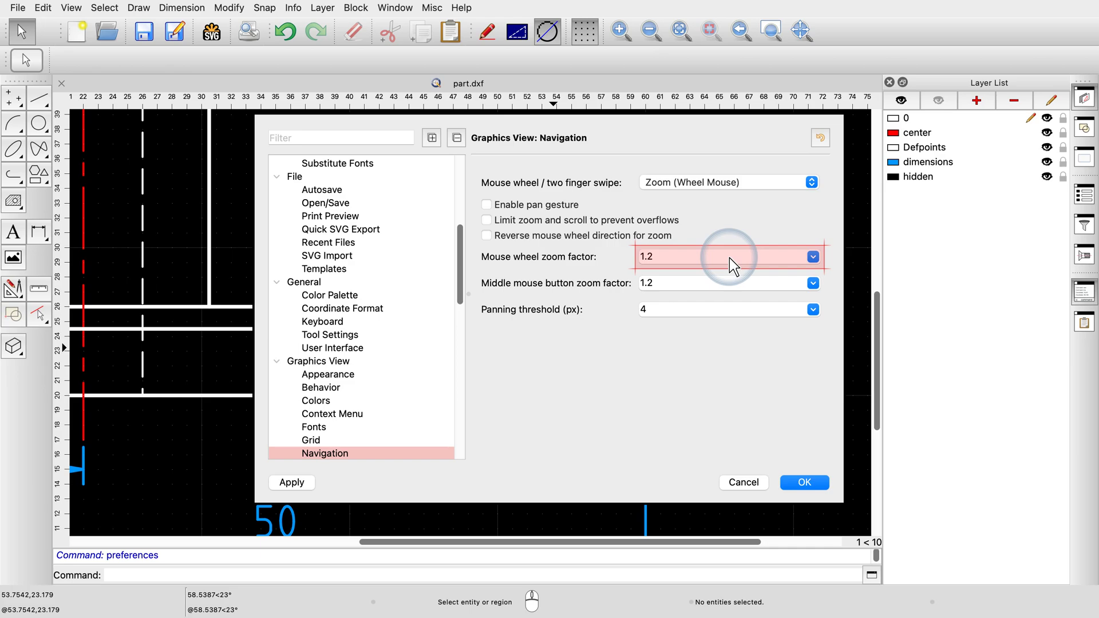
key(Return)
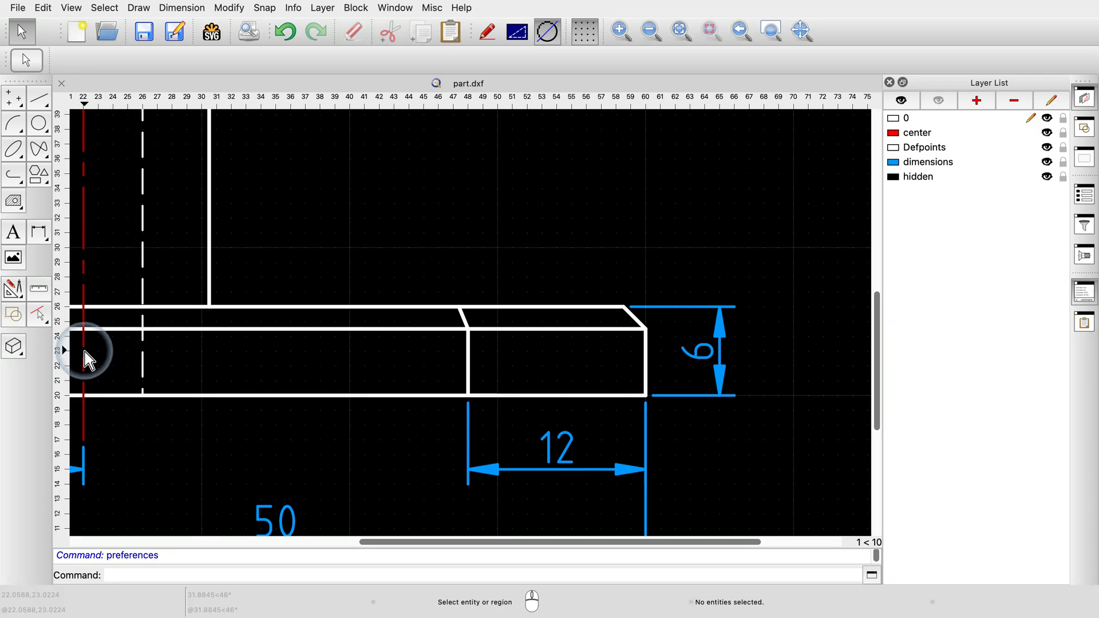
- Pan past the base's left side to centre the upper boss with its φ17 and φ8 diameters
middle_drag(84, 351, 439, 294)
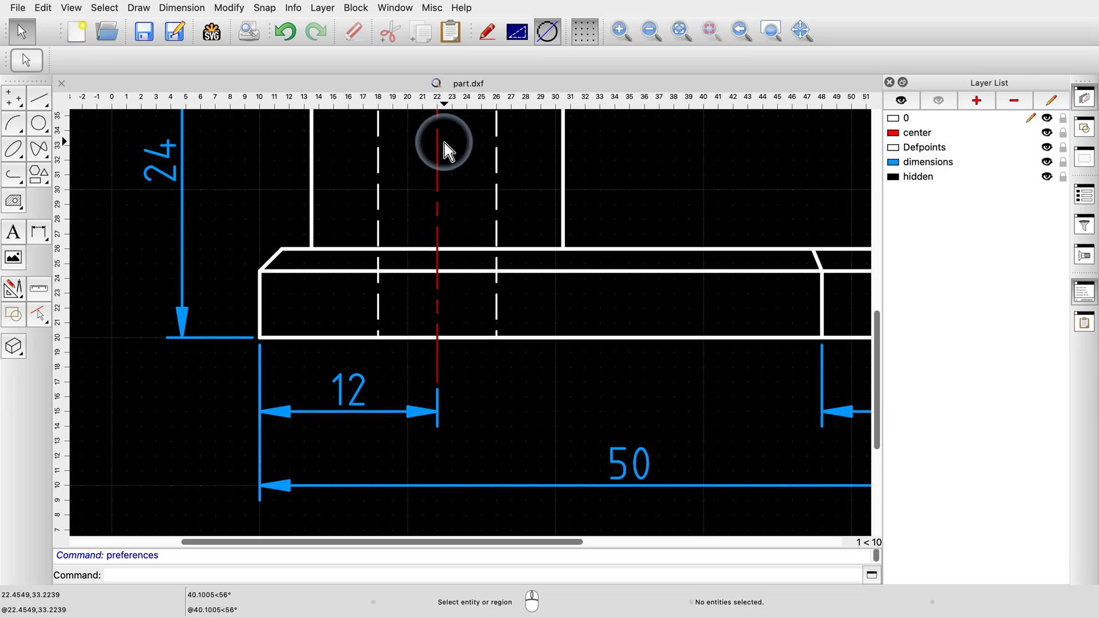
middle_drag(438, 111, 447, 441)
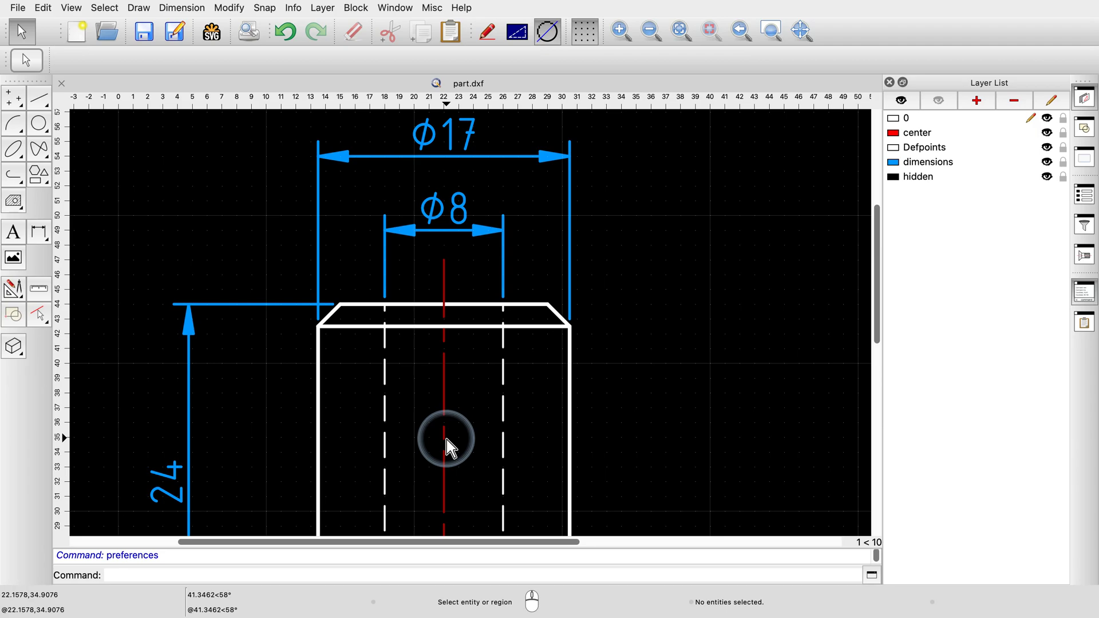
- Auto-zoom so the entire flanged part shows, from the Ø17 diameter down to the 50 width
click(681, 31)
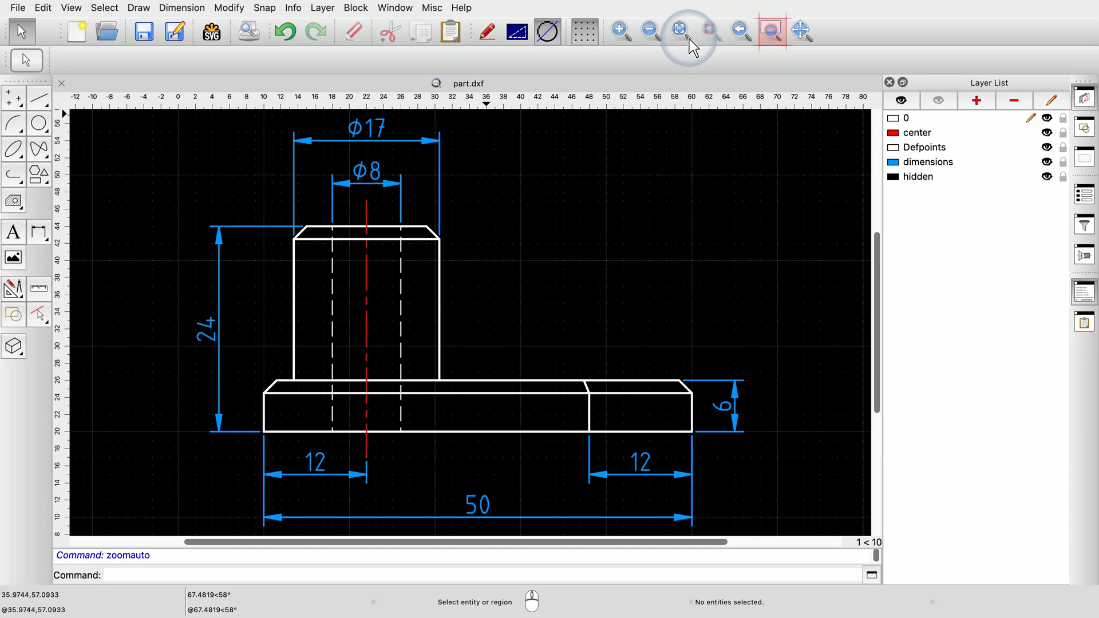
- Window-zoom onto the right flange, then tighter onto its 6 height dimension, and exit the tool
click(781, 40)
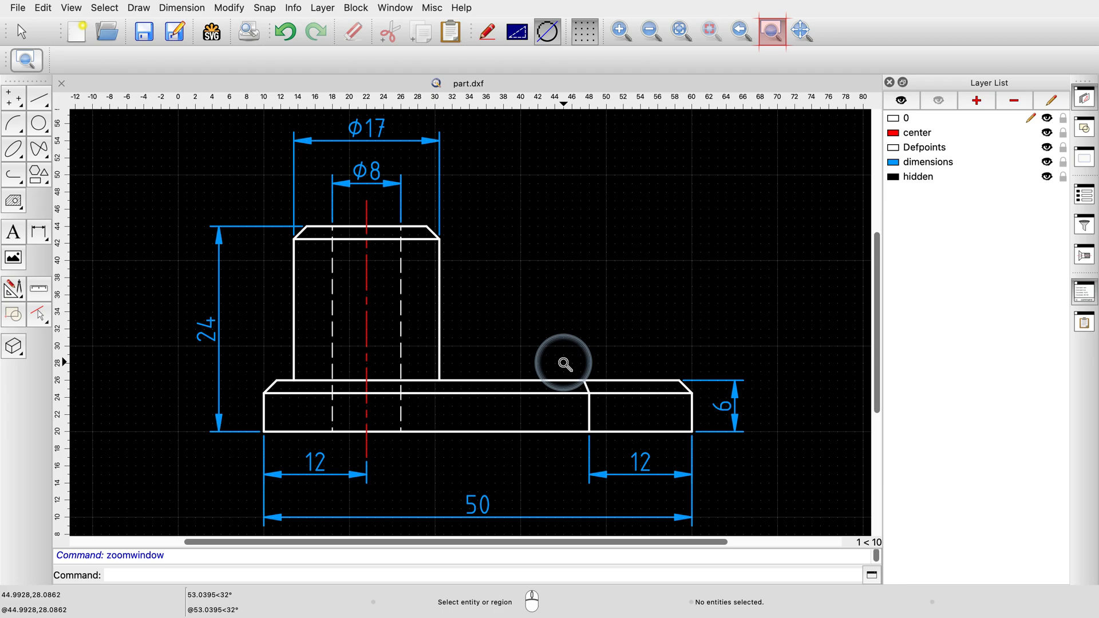
drag(565, 364, 760, 492)
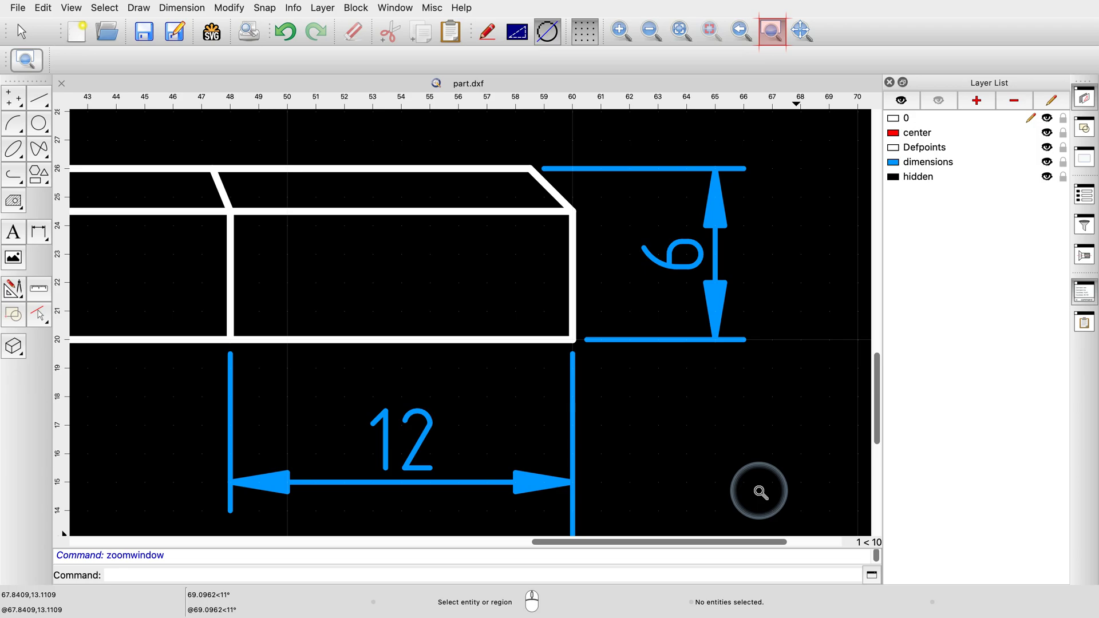
click(515, 140)
click(801, 396)
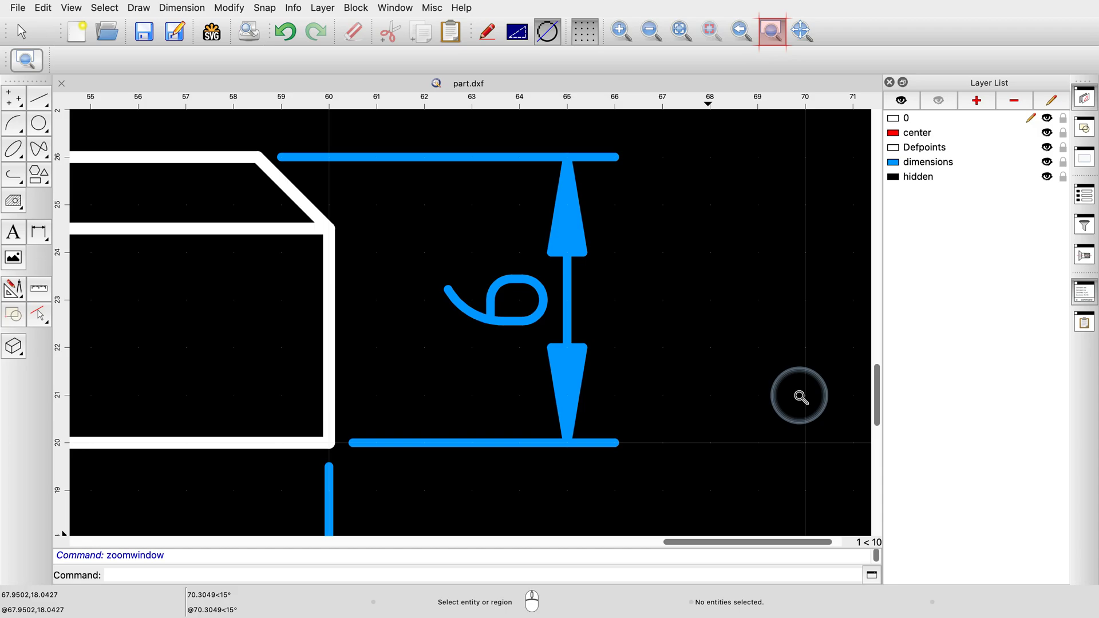
right_click(800, 397)
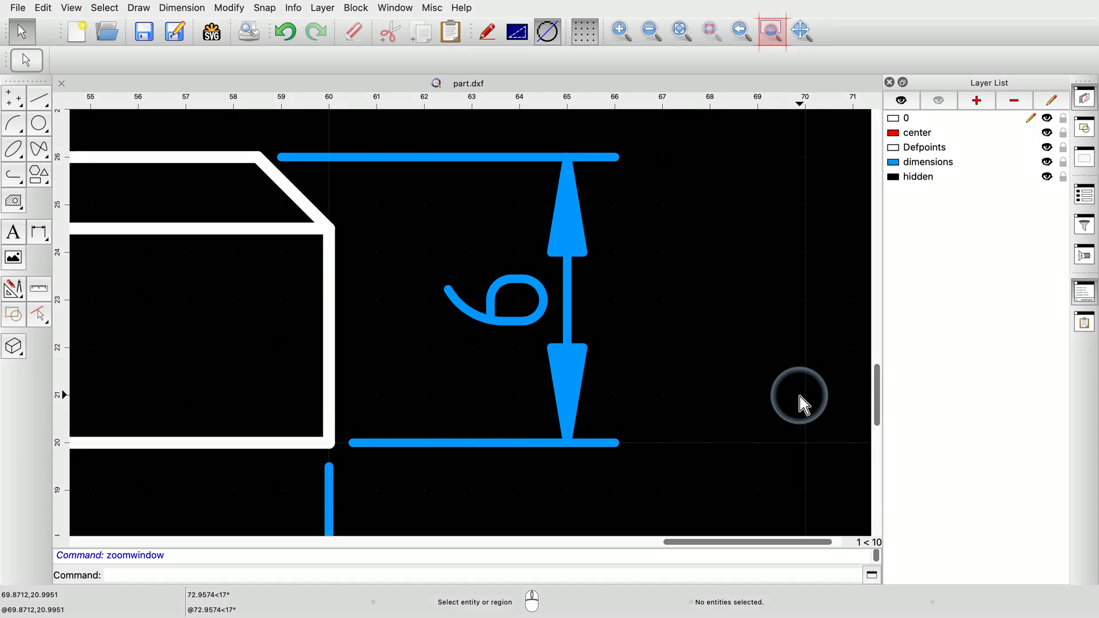
- Auto-zoom back to the whole flanged part with every dimension from Ø17 to the 50 width visible
click(687, 35)
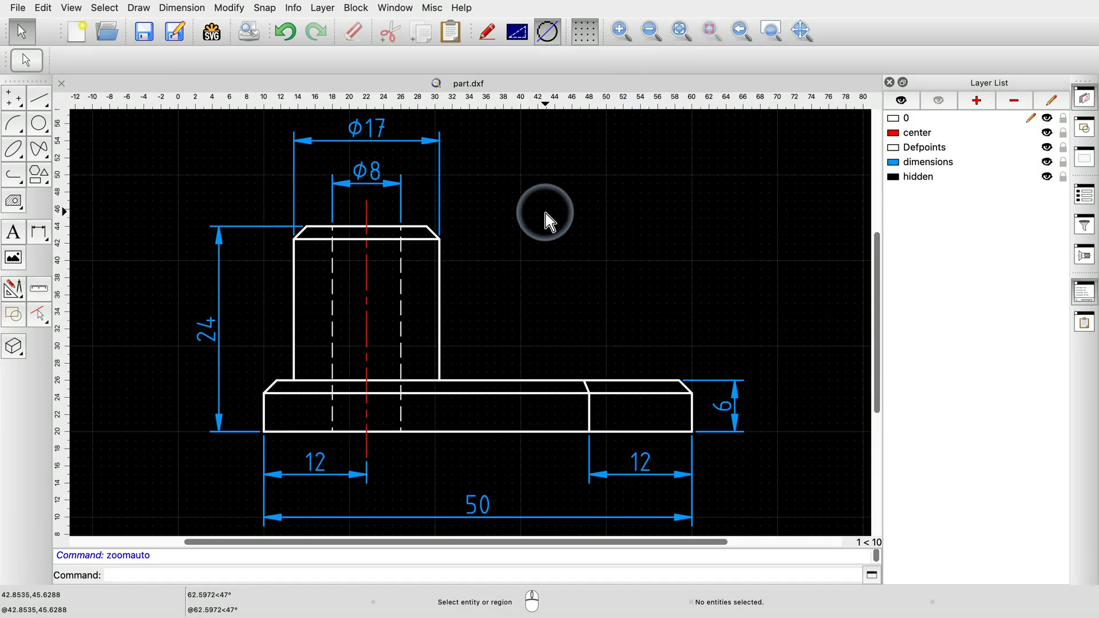